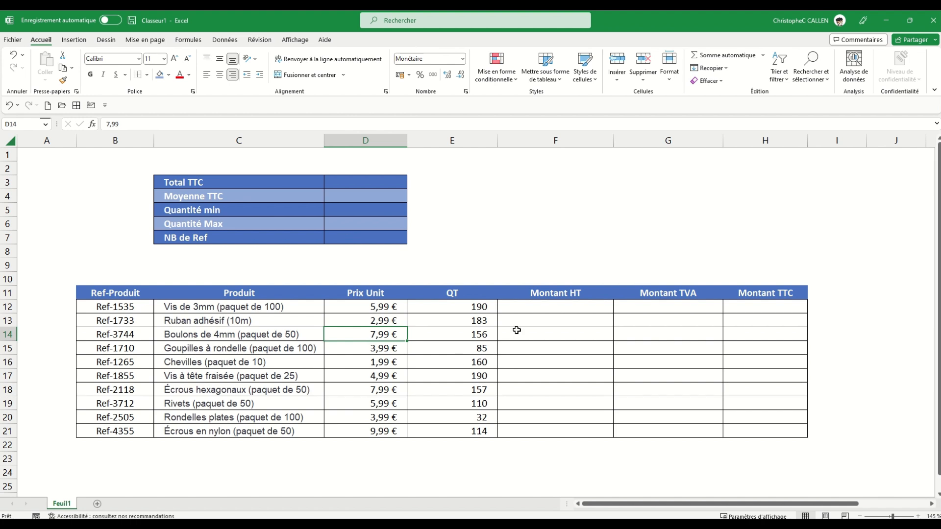
Calculate the first product's Montant HT in F12 with the formula =D12*E12
left_click(547, 307)
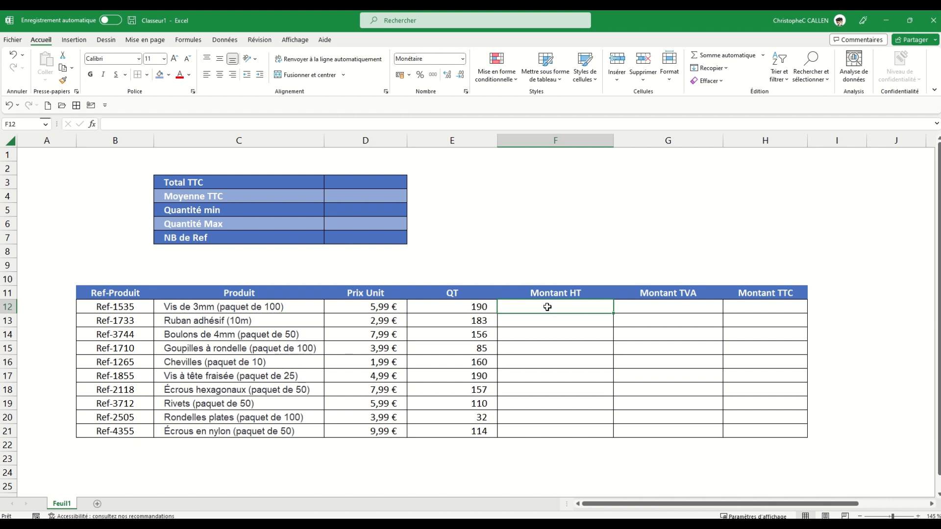
type("=")
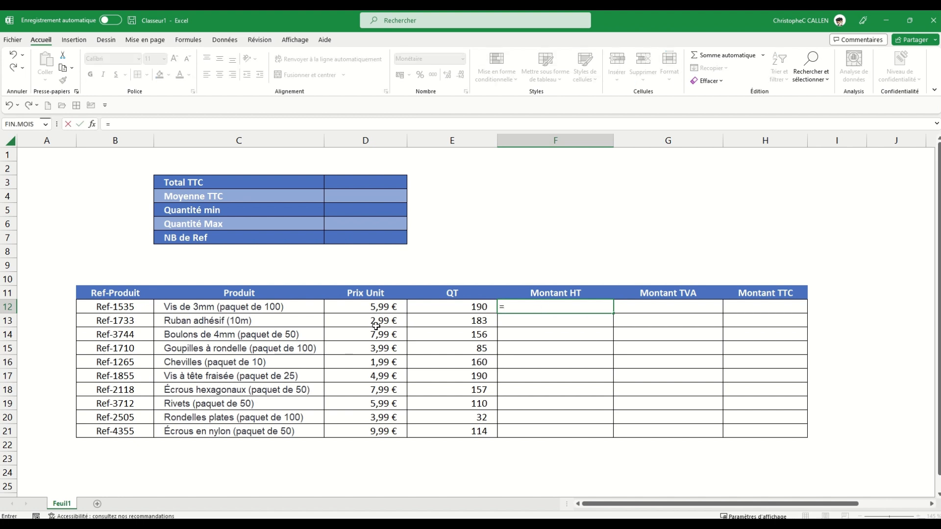
left_click(360, 306)
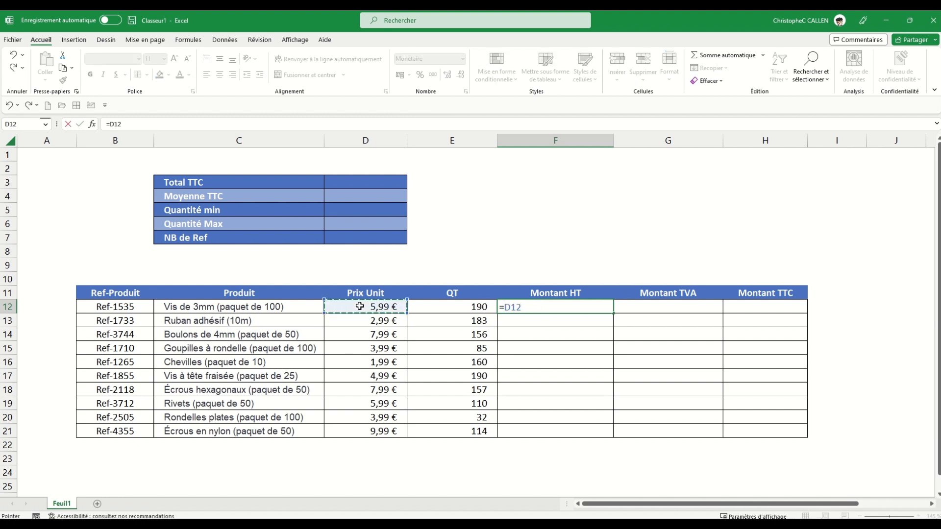
type("*")
left_click(428, 306)
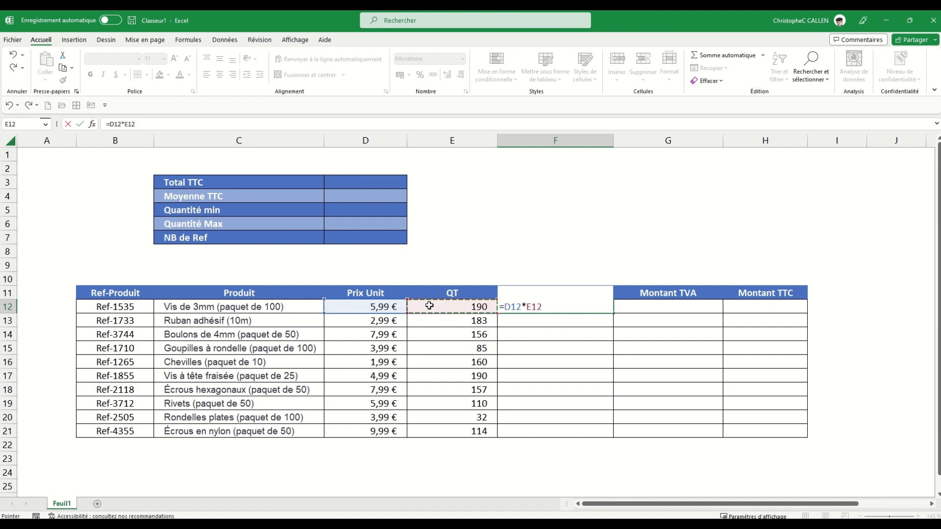
key("Return")
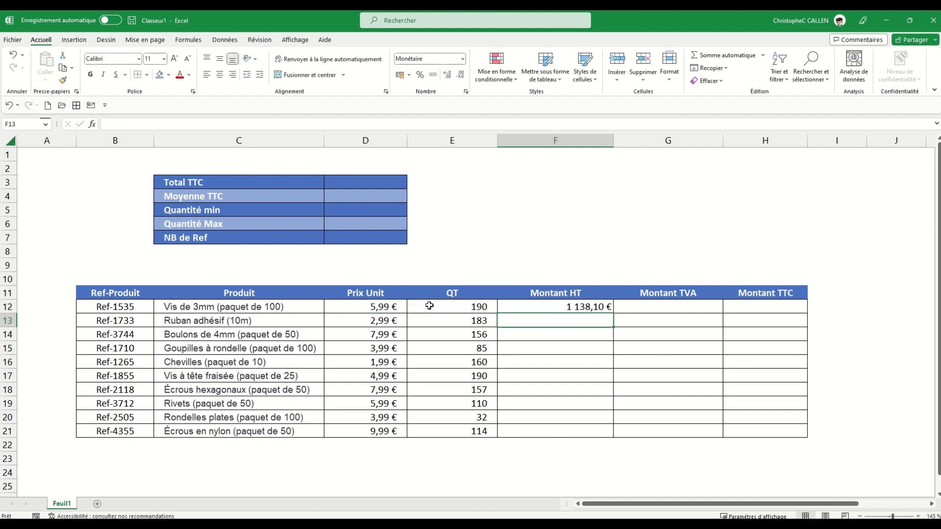
Calculate the first product's Montant TVA in G12 with the formula =F12*20%
left_click(677, 305)
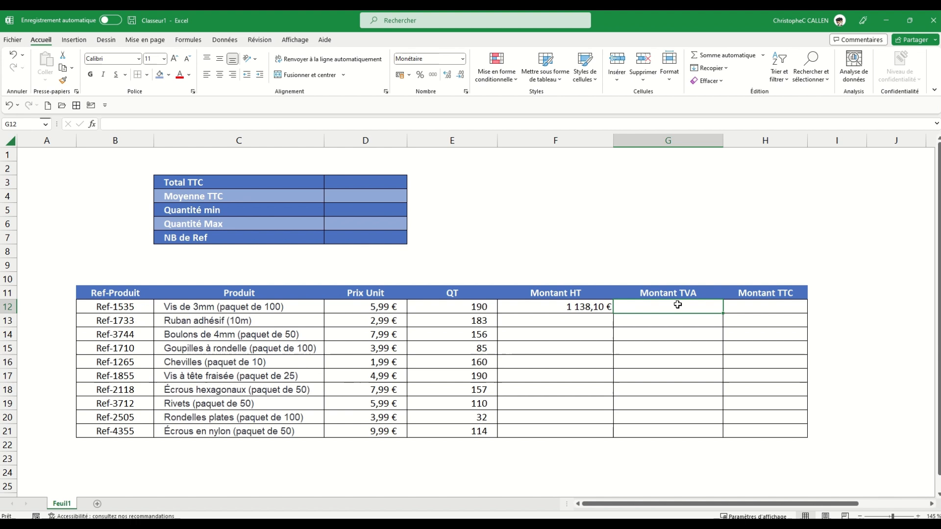
type("=")
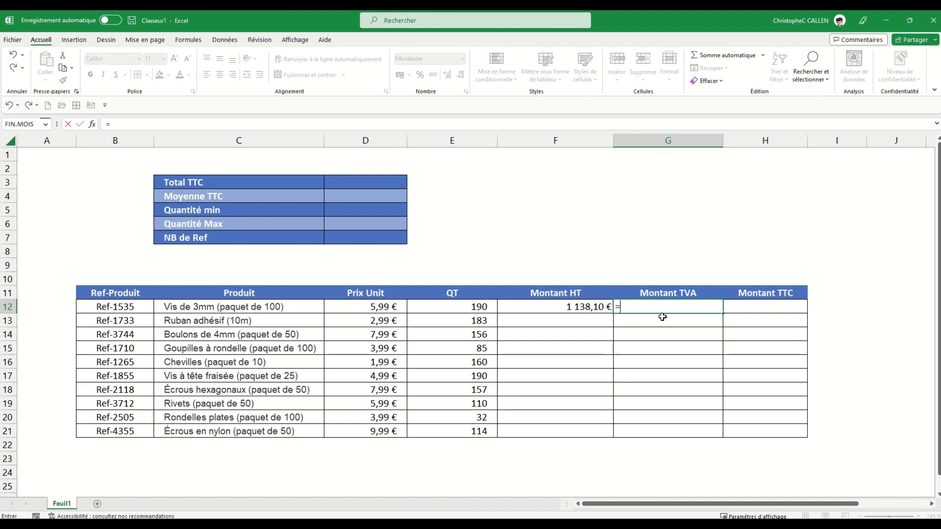
left_click(544, 305)
type("*20")
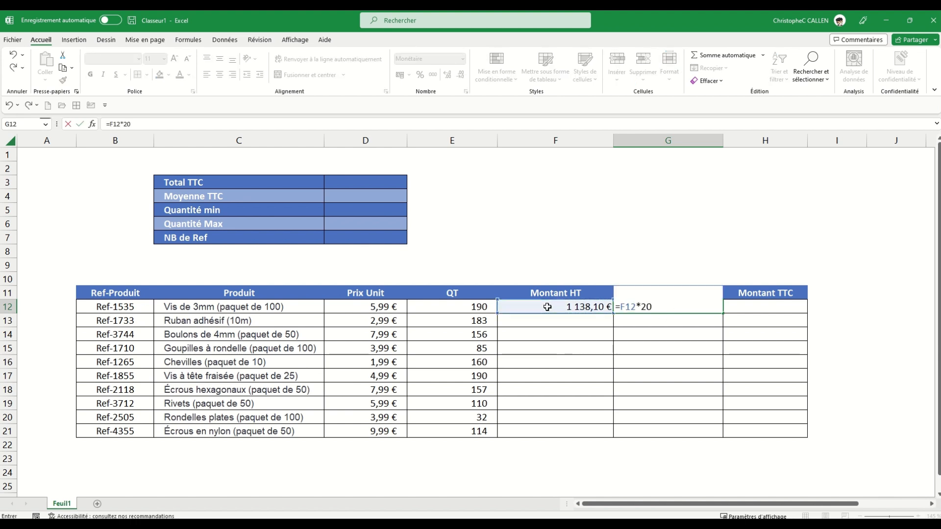
type("%")
key("Return")
Calculate the first product's Montant TTC in H12 with =F12+G12, and fill the F12:H12 formulas down to row 21
left_click(750, 307)
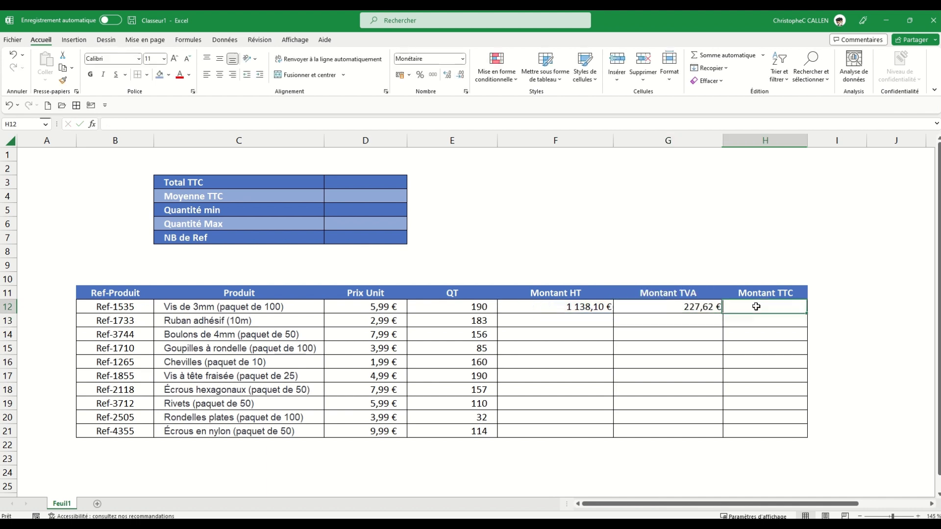
type("=")
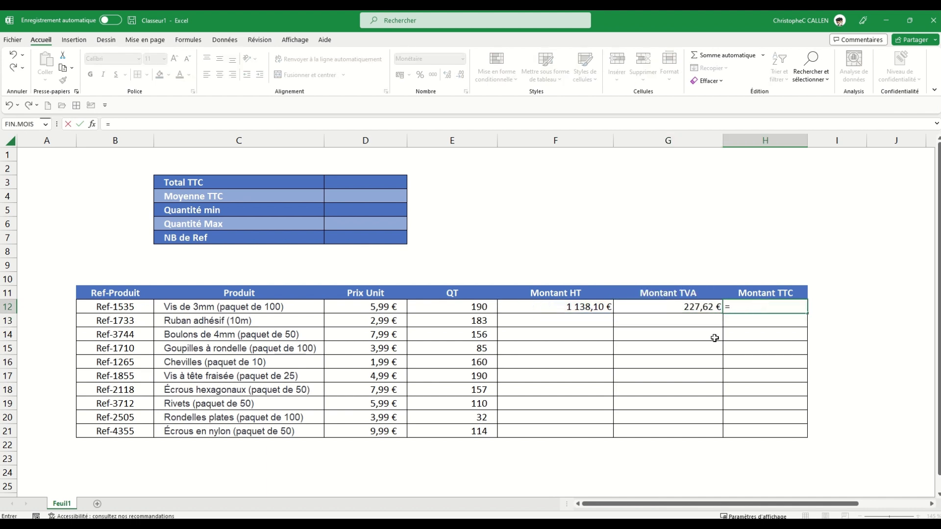
left_click(540, 304)
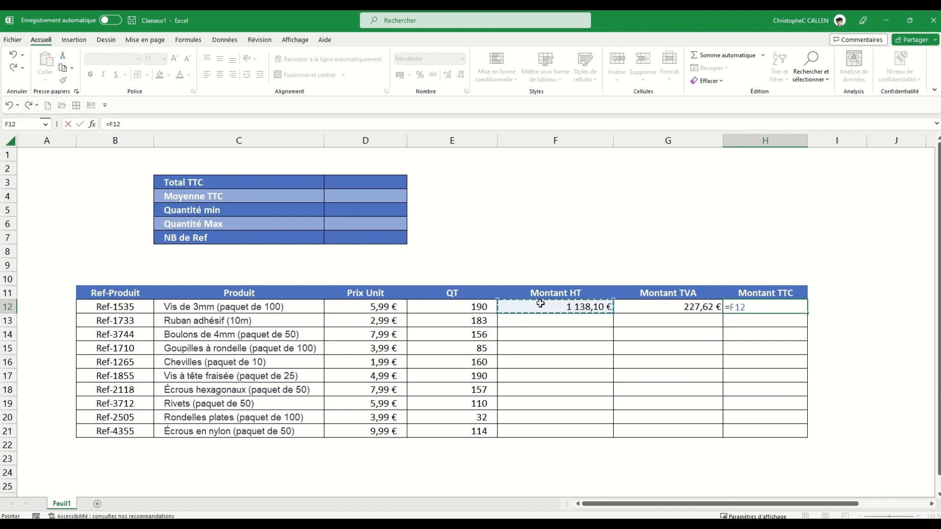
type("+")
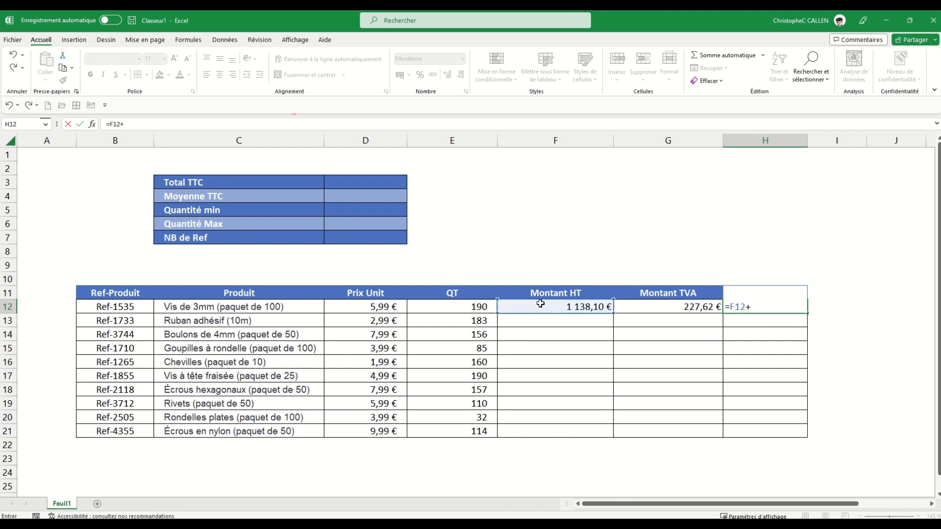
left_click(648, 307)
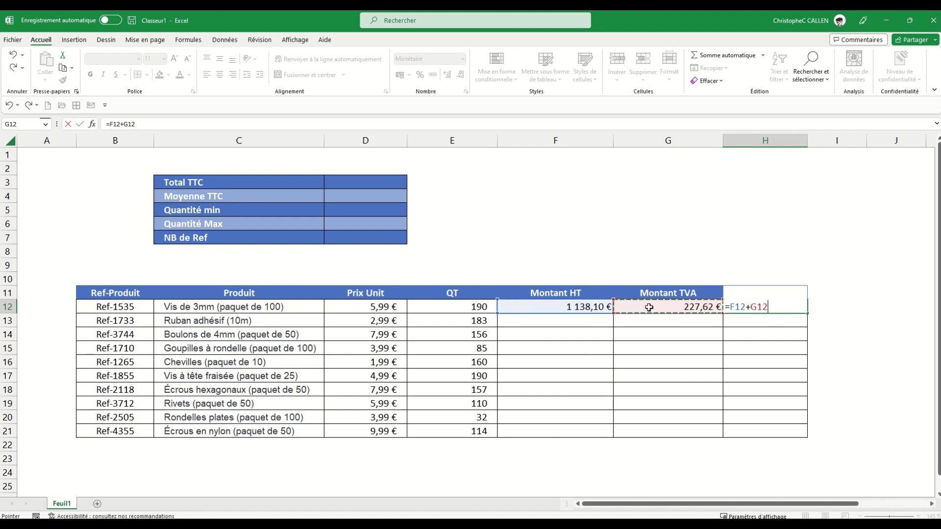
key("Return")
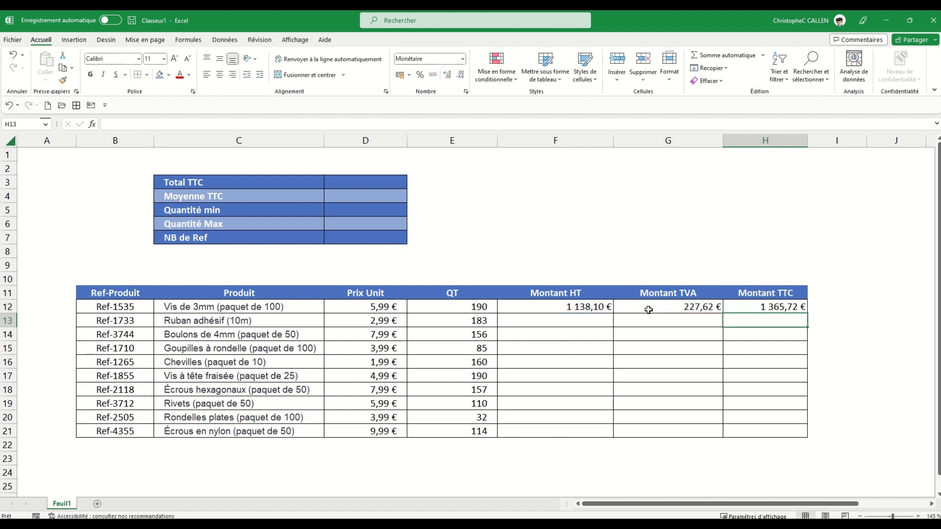
left_click_drag(561, 307, 750, 303)
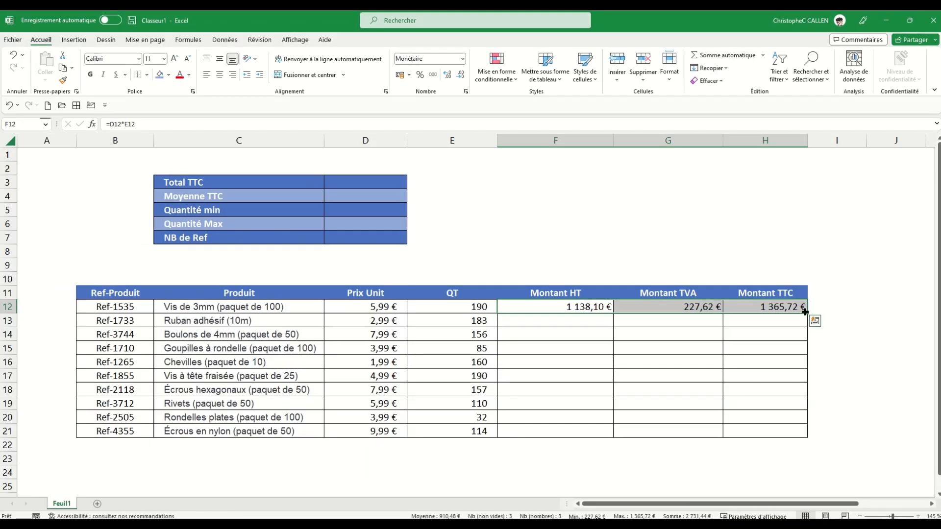
left_click_drag(805, 312, 803, 432)
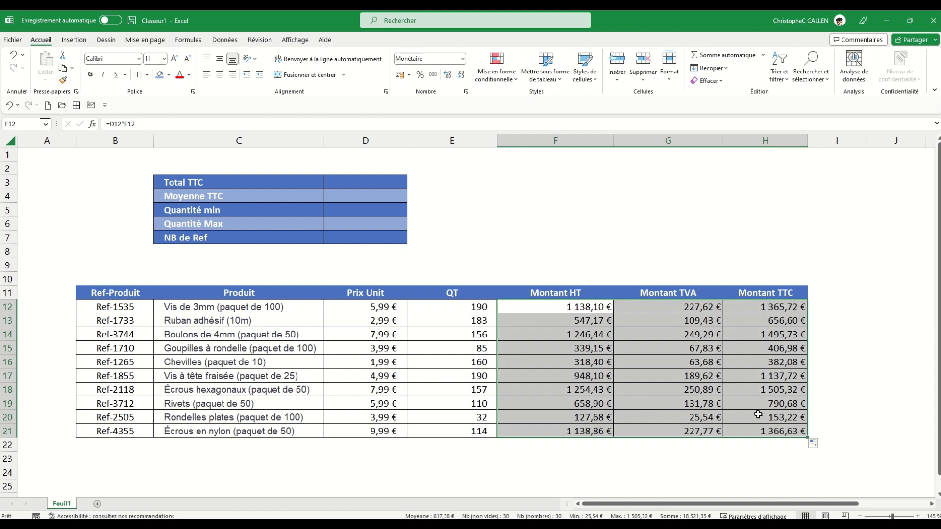
Compute the Total TTC in D3 with the formula =SOMME(H12:H21)
left_click(371, 182)
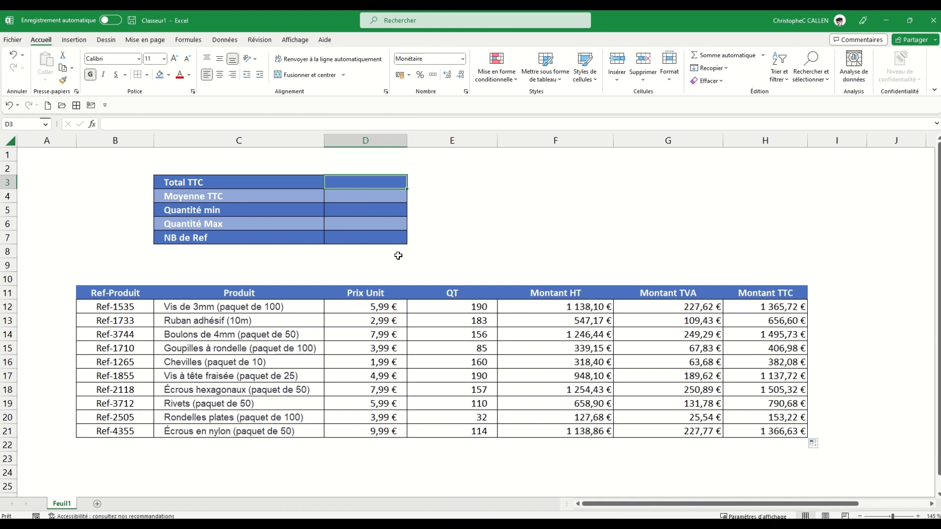
type("=somme(")
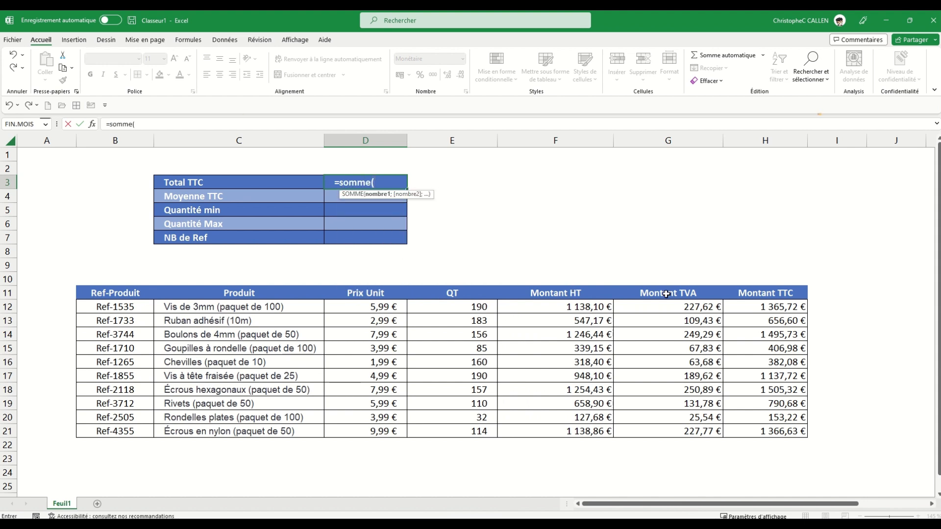
left_click_drag(748, 302, 760, 431)
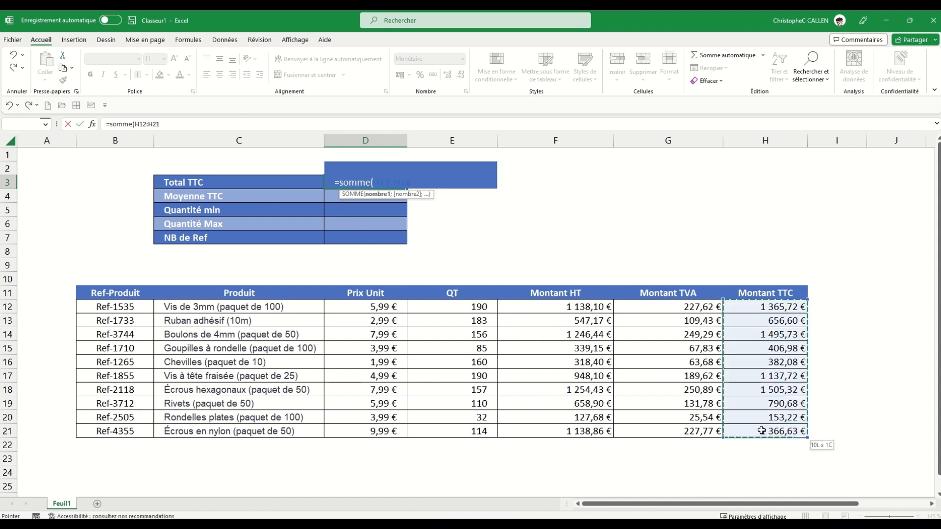
type(")")
key("Return")
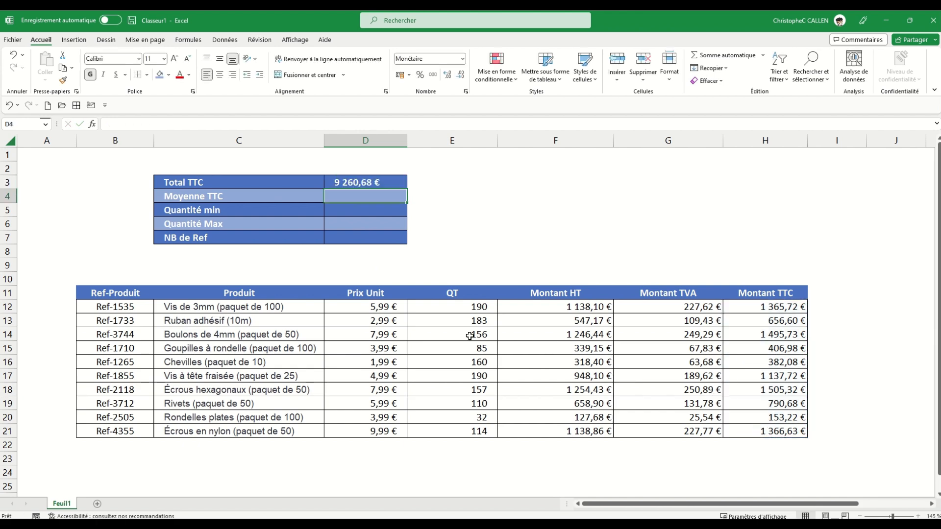
Compute the Moyenne TTC in D4 with the MOYENNE function over H12:H21
type("=moy")
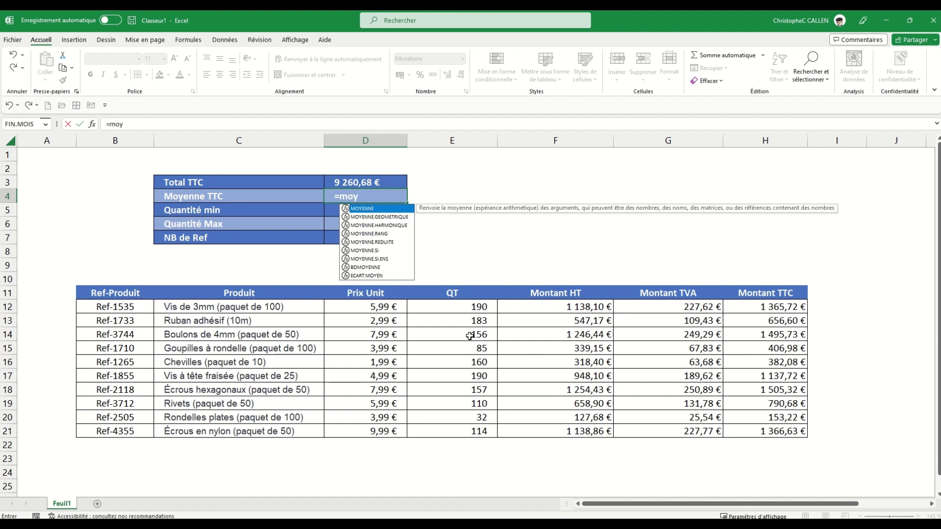
type("enne(")
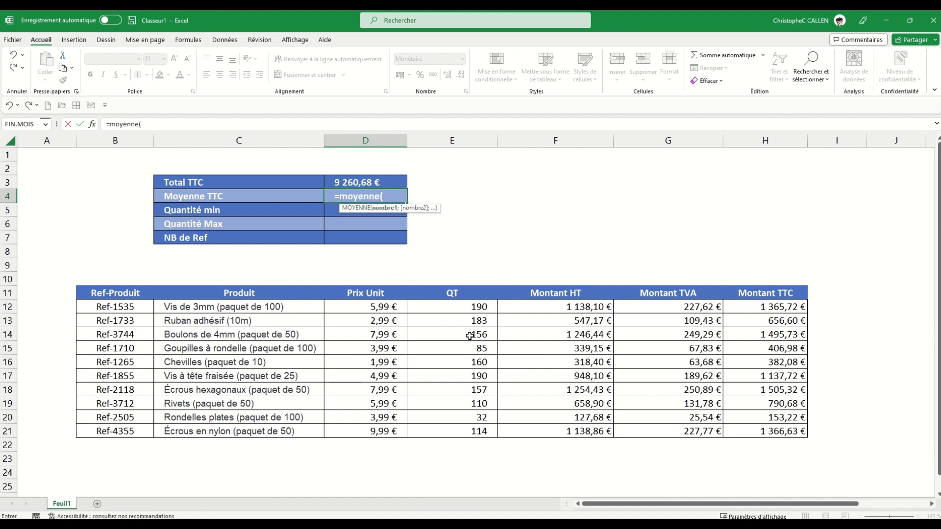
left_click_drag(748, 308, 749, 425)
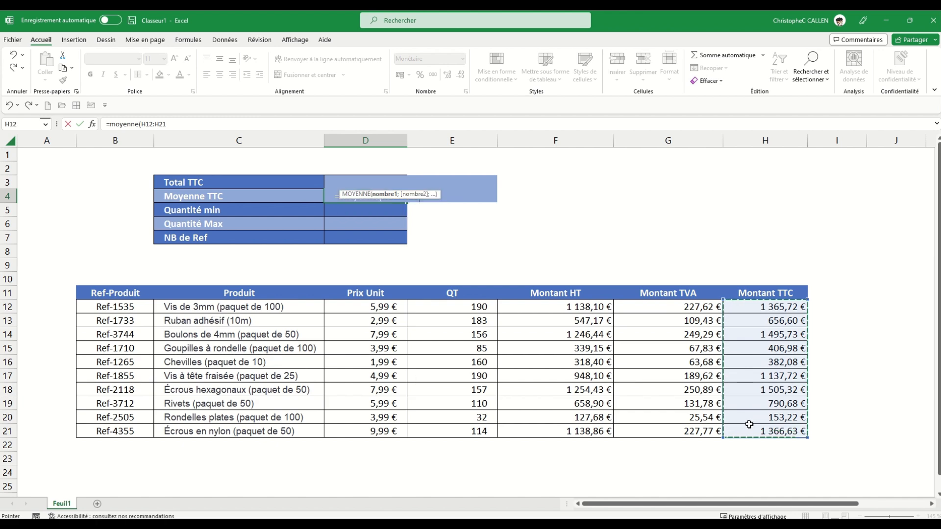
key("Return")
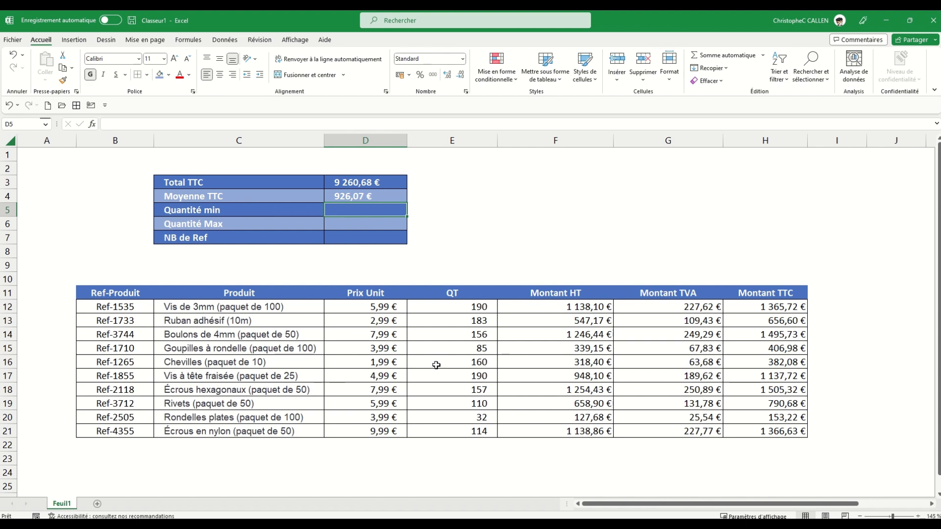
Enter a MAX function over the quantities E12:E21 in D5, beside Quantité min
type("=")
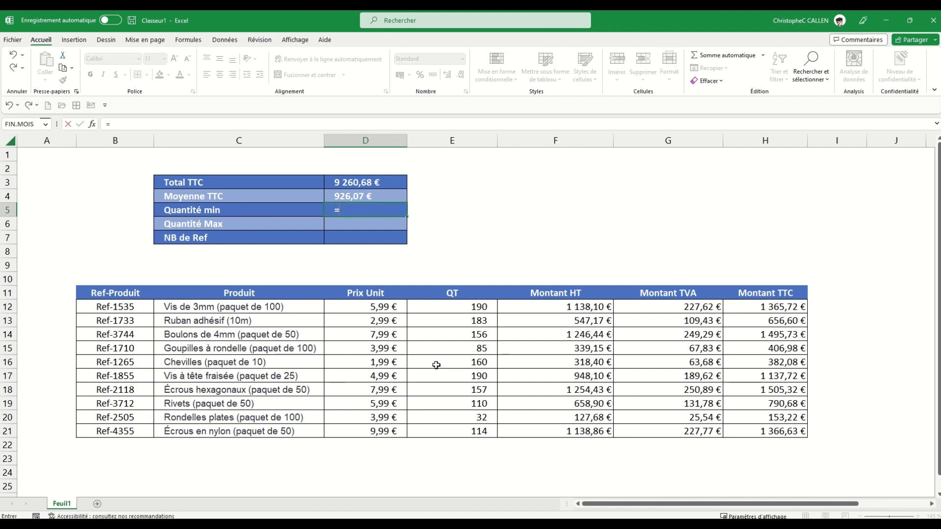
type("max(")
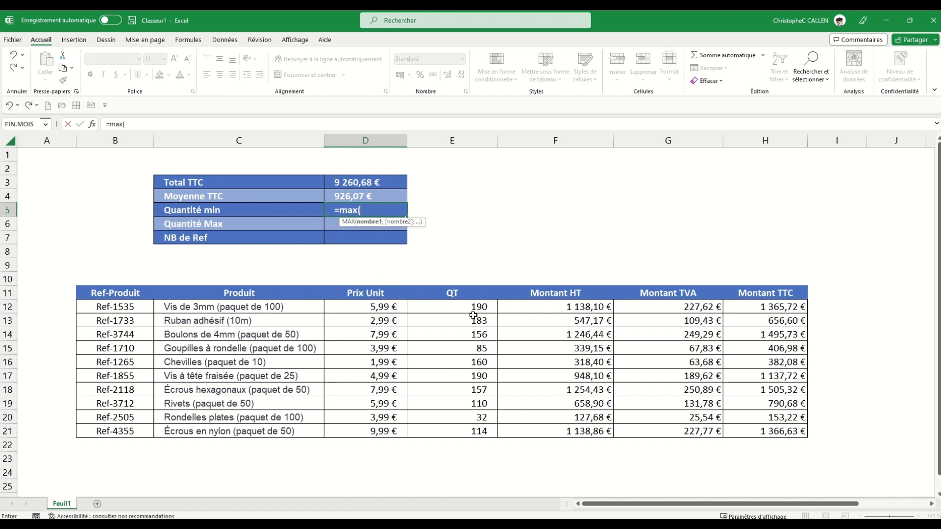
left_click_drag(471, 308, 454, 431)
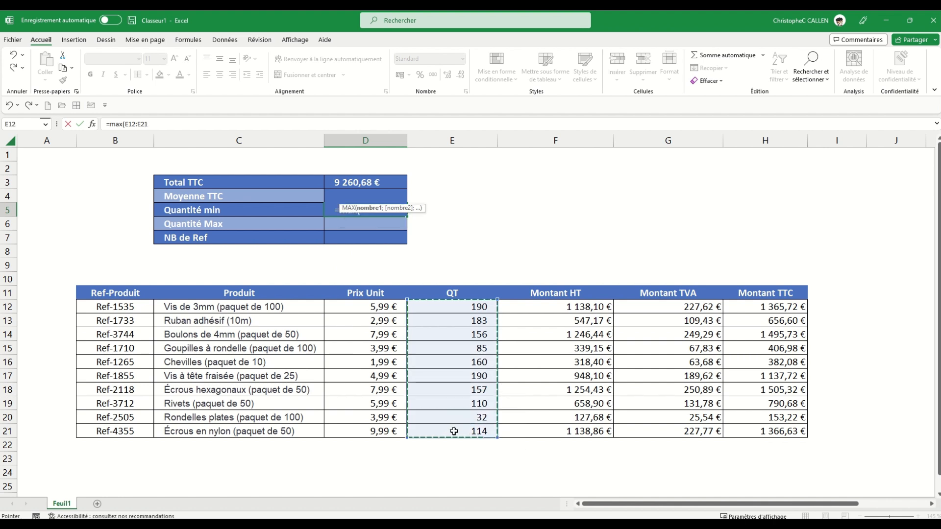
key("Return")
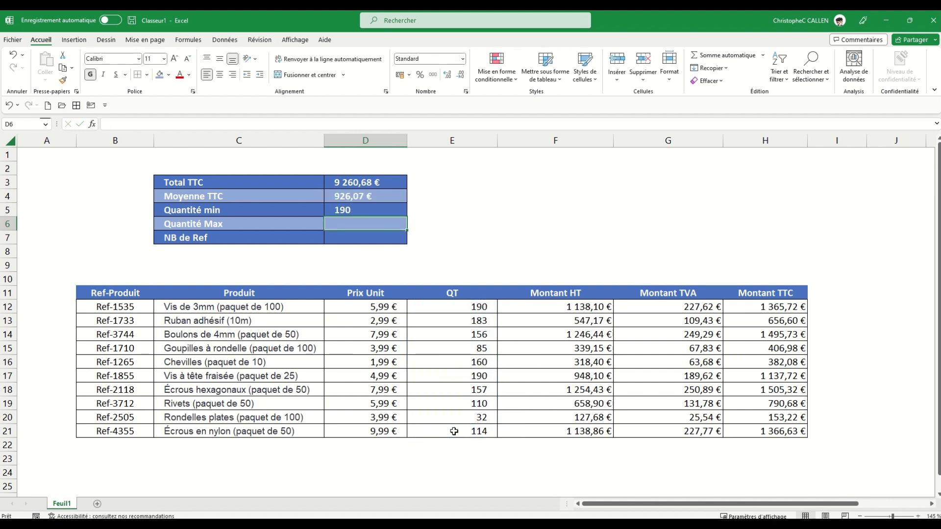
Enter a MIN function over the quantities E12:E21 in D6, beside Quantité Max
type("=min(")
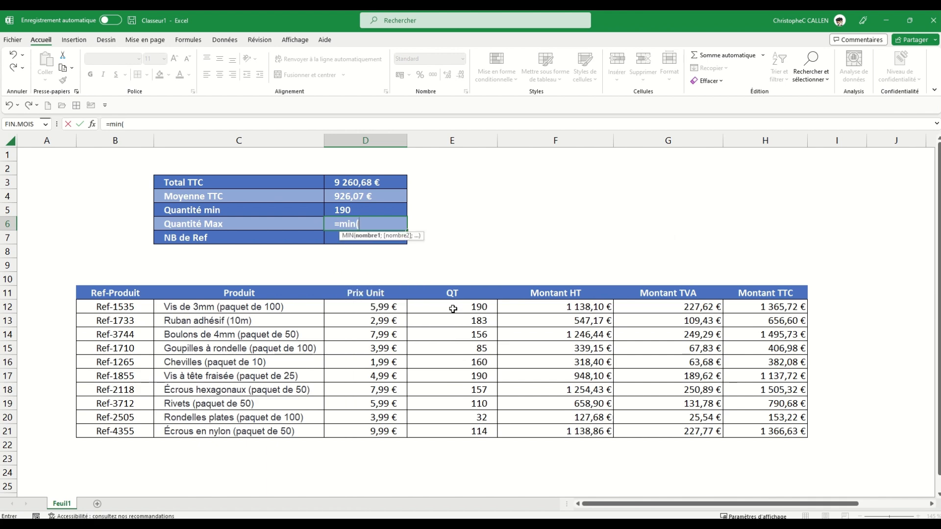
left_click_drag(454, 308, 446, 432)
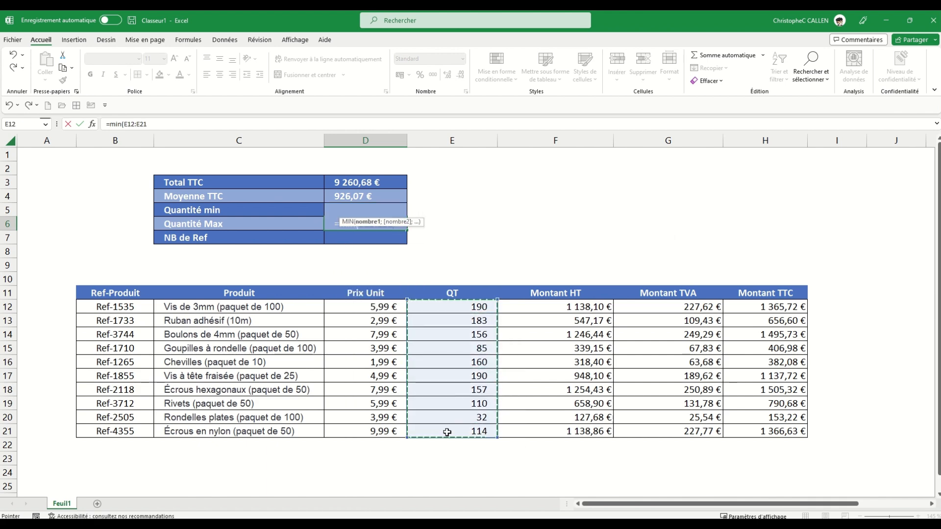
key("Return")
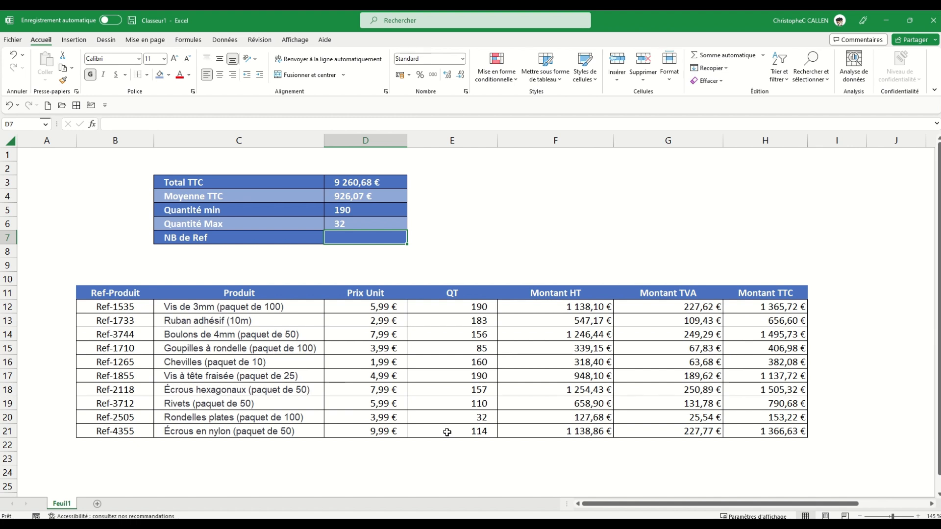
Count the product references in D7 with the NBVAL function over B12:B21
type("=nbval(")
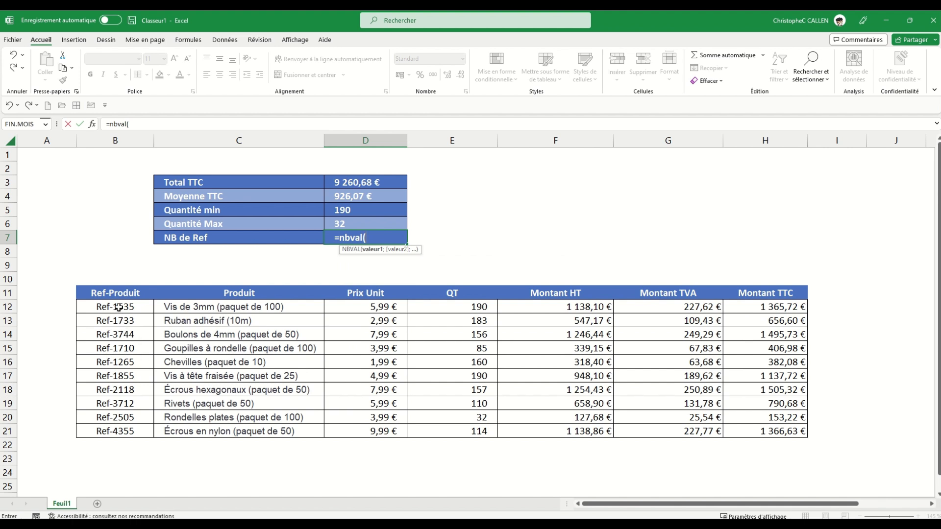
left_click_drag(119, 313, 112, 428)
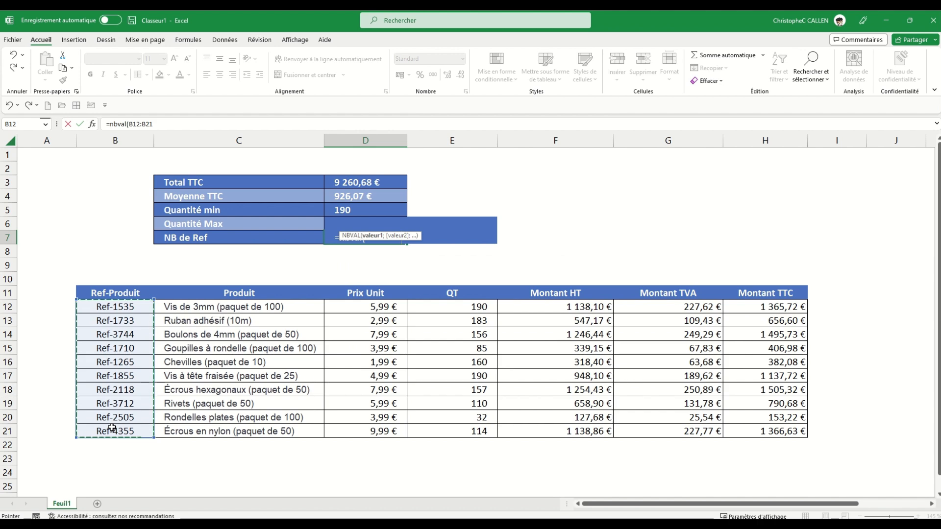
key("Return")
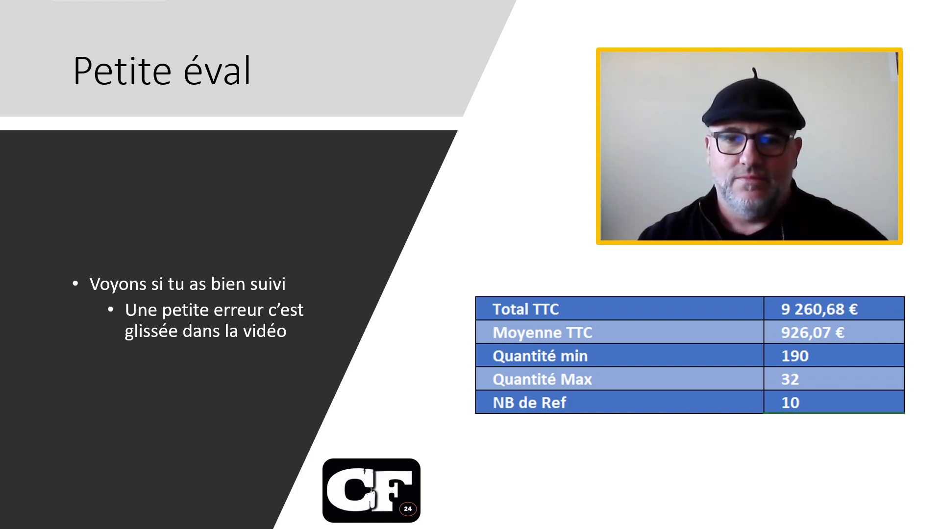
key("Right")
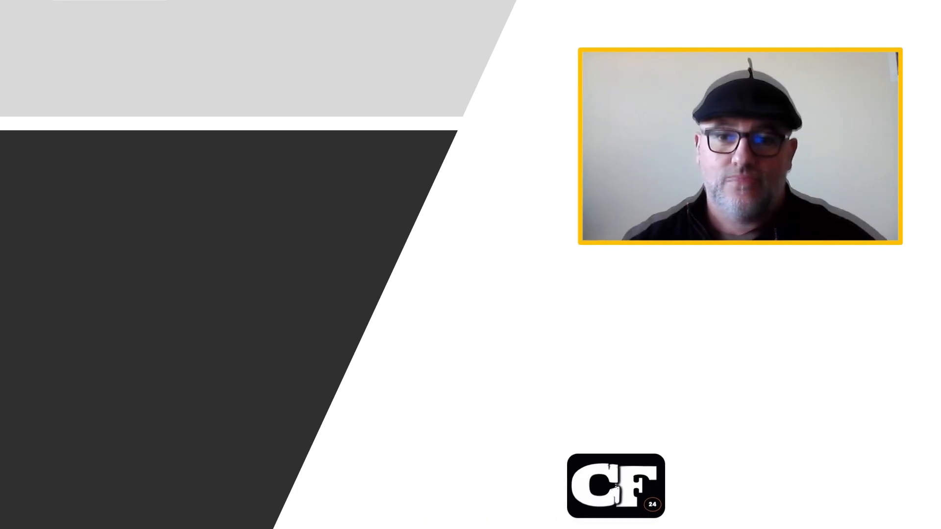